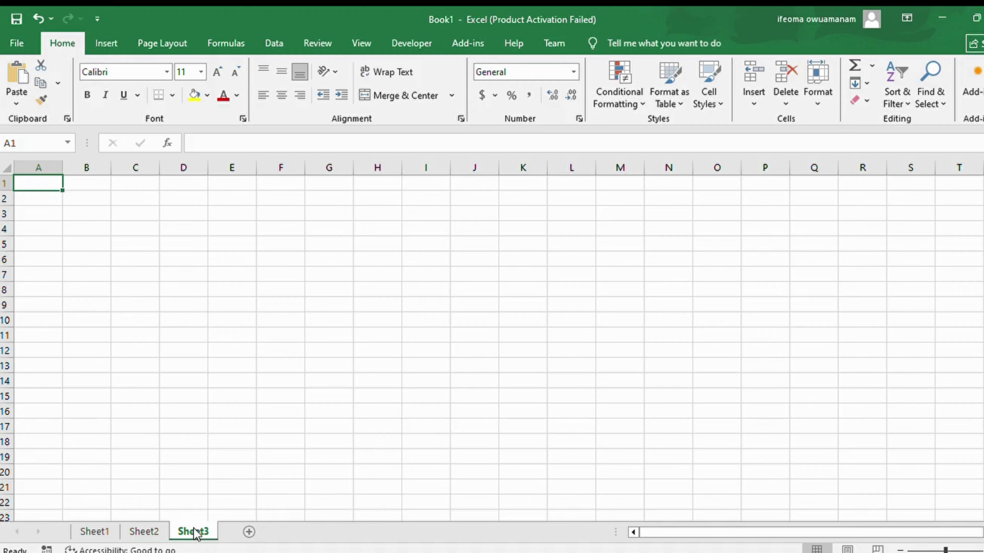
Step: Add a new worksheet after Sheet3 and rename Sheet1 as Sales
left_click(248, 536)
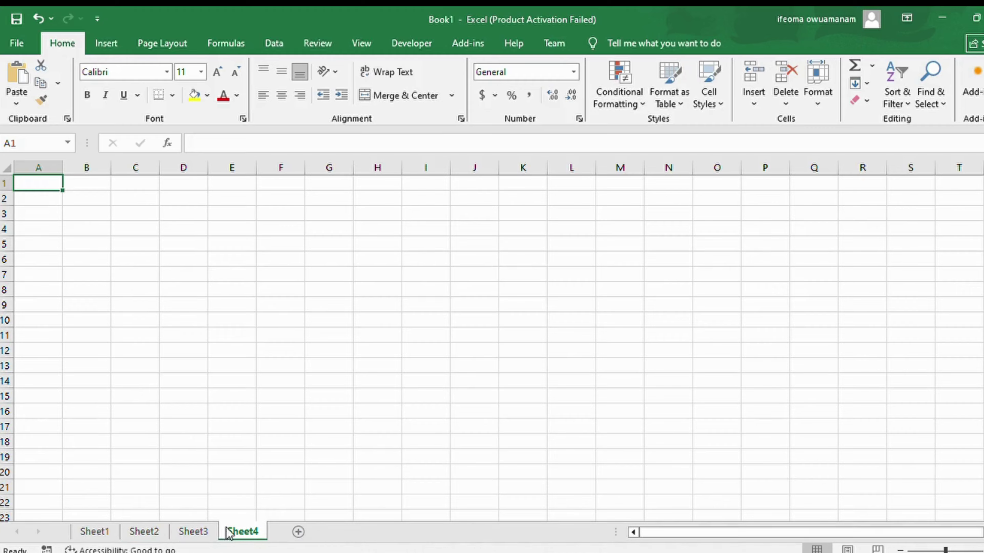
left_click(100, 536)
double_click(100, 536)
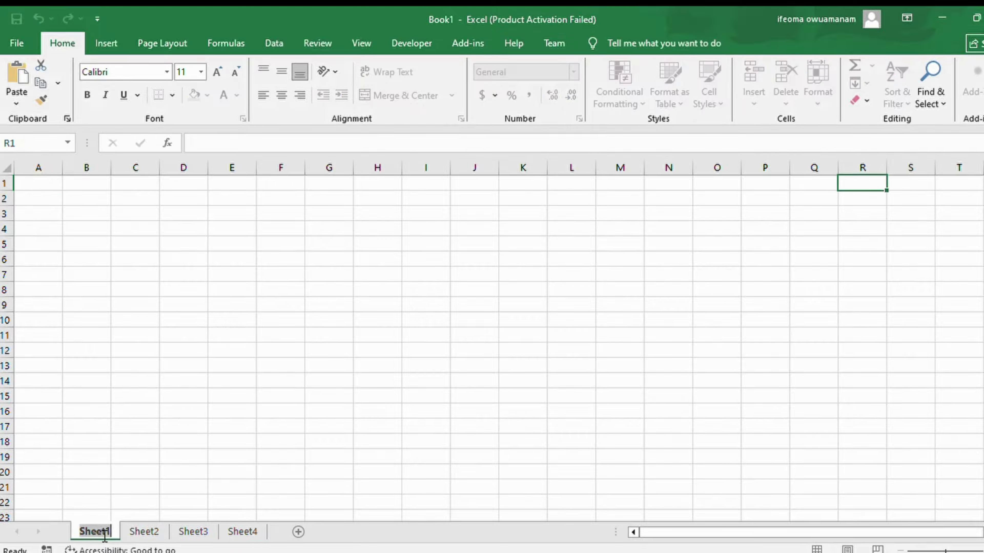
type("Sale")
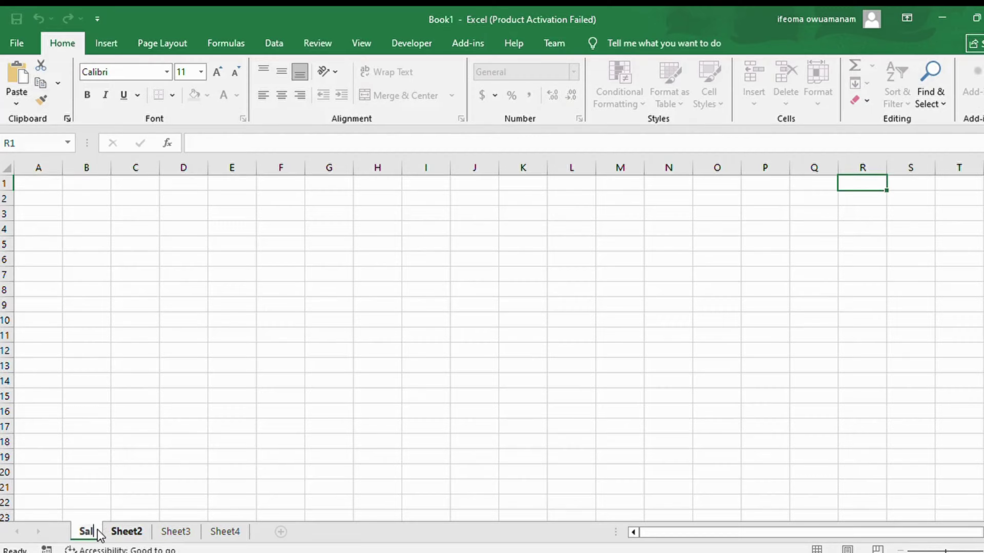
type("s")
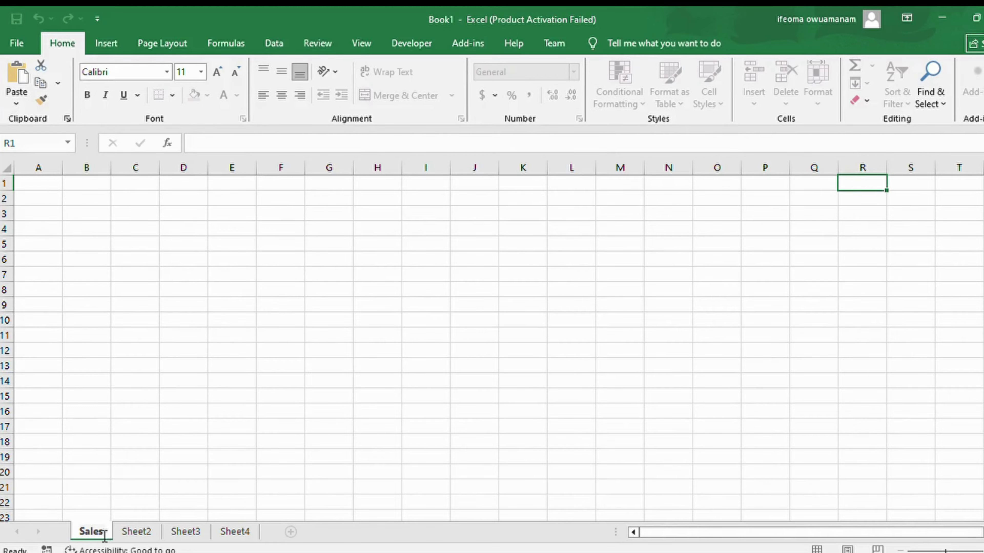
Step: Insert a new worksheet directly after Sheet2 and delete Sheet3 from the workbook
left_click(136, 533)
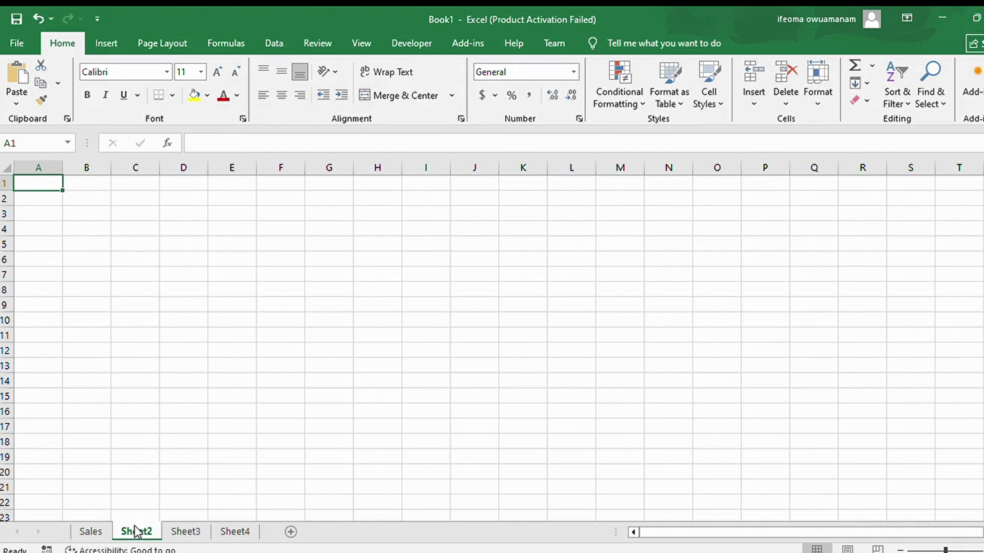
left_click(289, 532)
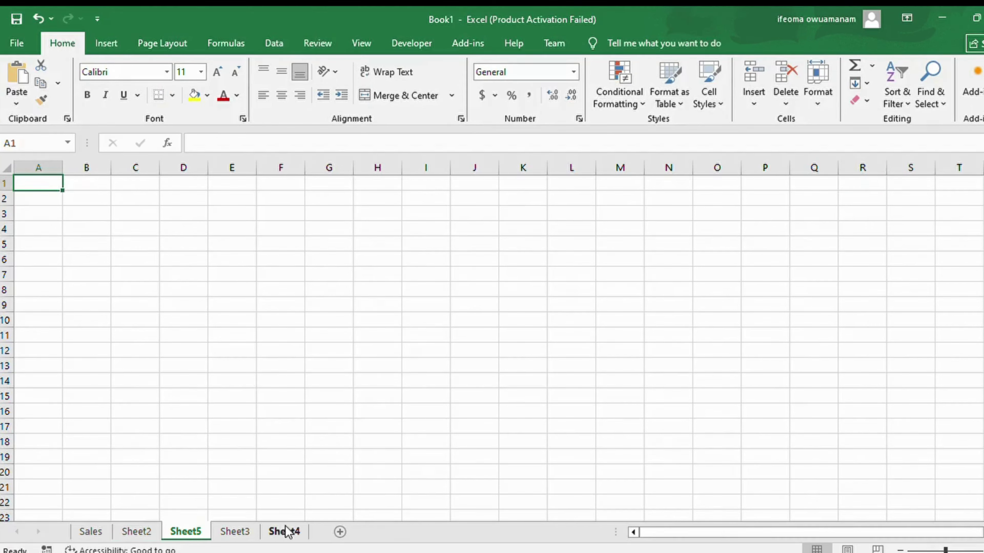
left_click(222, 532)
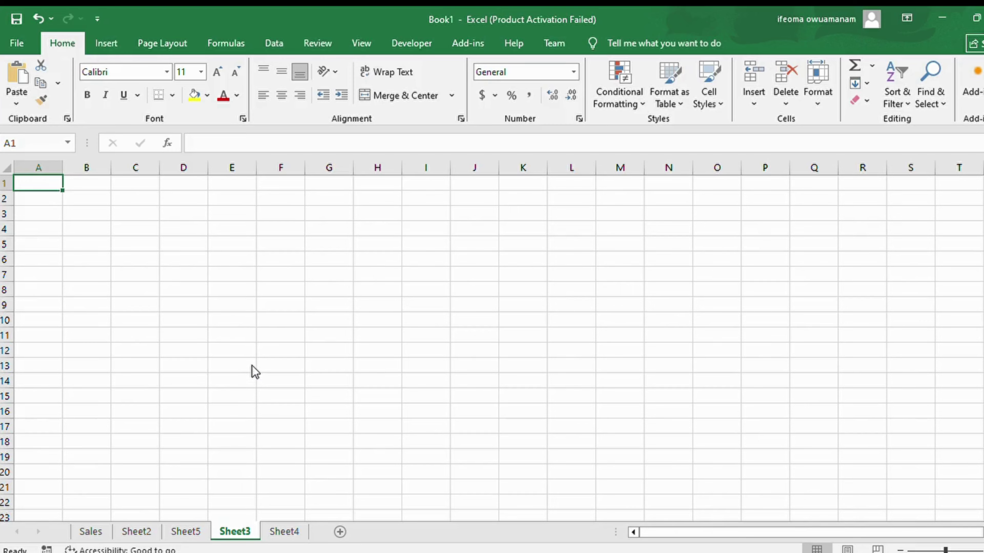
key("alt+h")
key("d")
key("s")
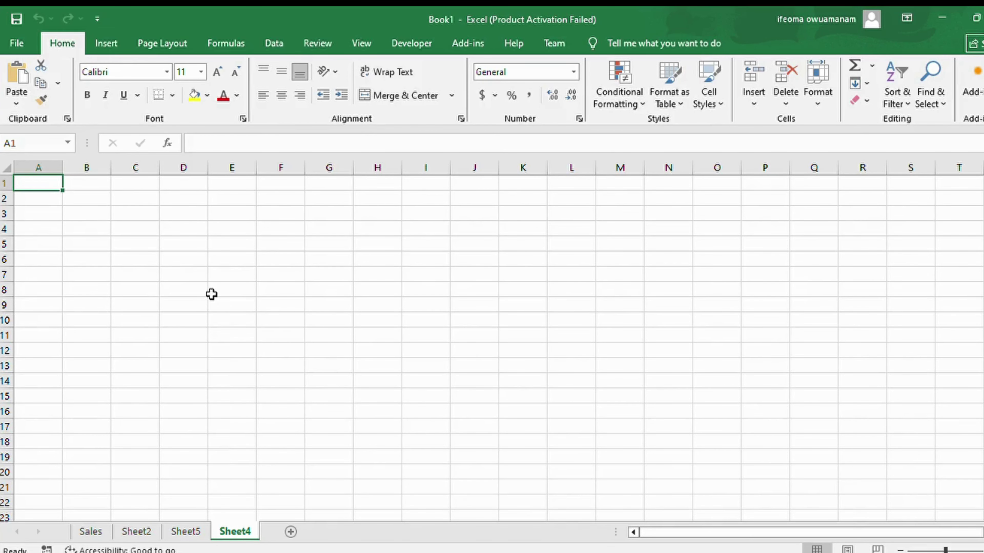
Step: Select the cell block E8:K19 and the range A2:L3 on Sheet4, clearing each selection
left_click_drag(212, 295, 539, 460)
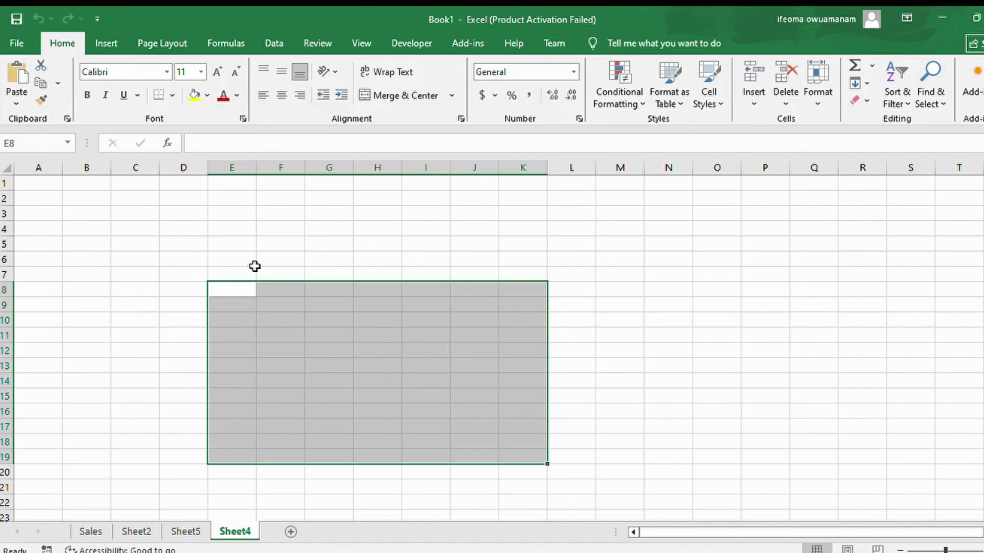
left_click(232, 269)
left_click(29, 195)
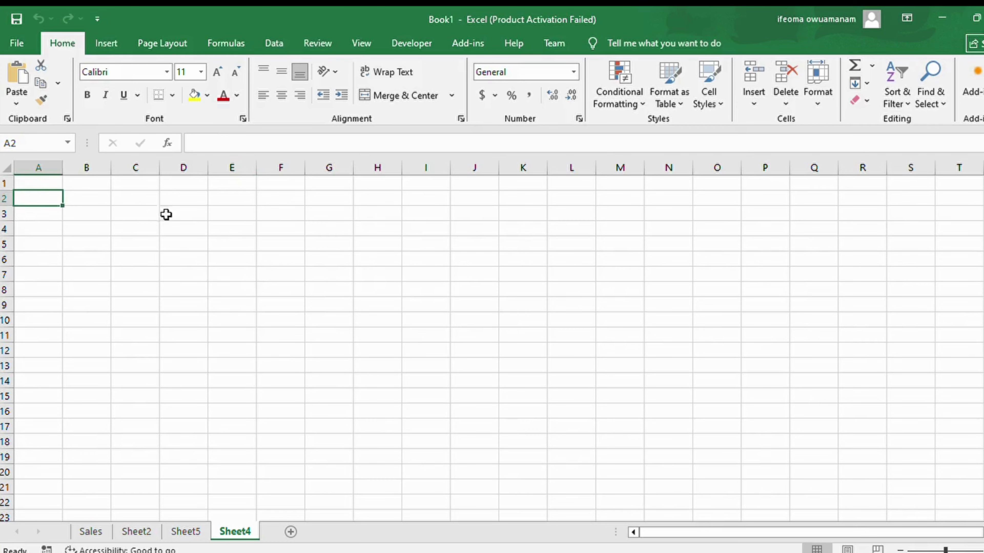
left_click_drag(166, 215, 582, 219)
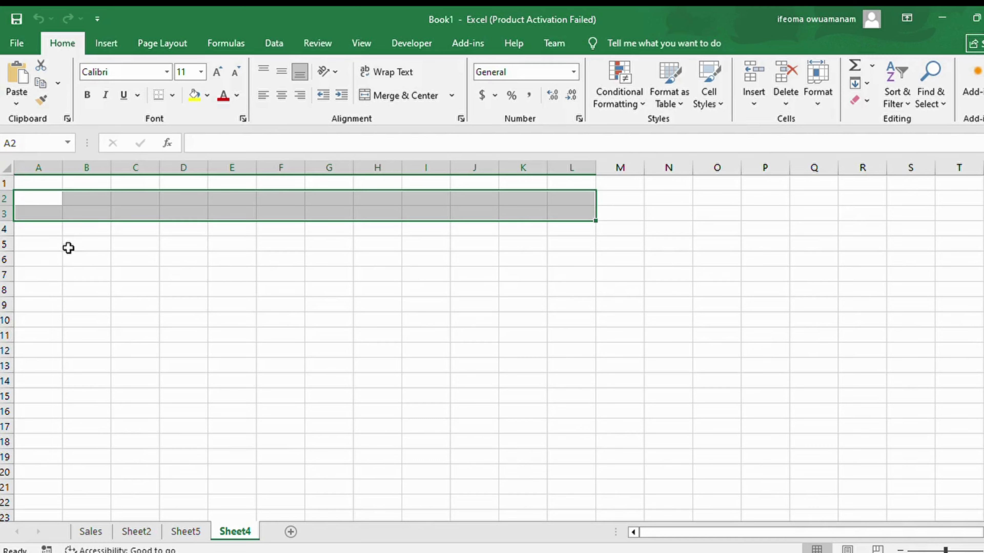
left_click(89, 241)
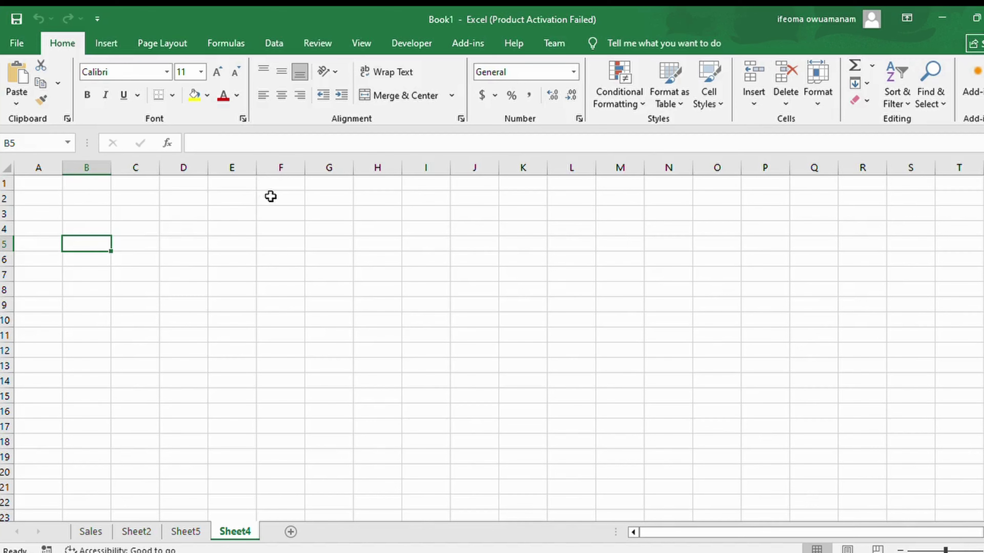
left_click(280, 256)
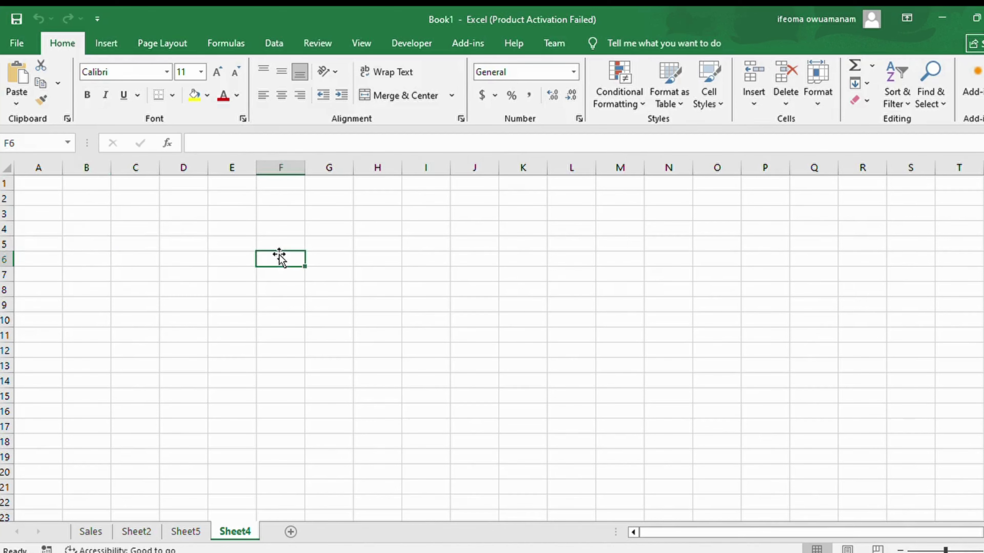
Step: Enter Hello in cell F8 and wowwww in cell F9 of Sheet4
left_click(291, 286)
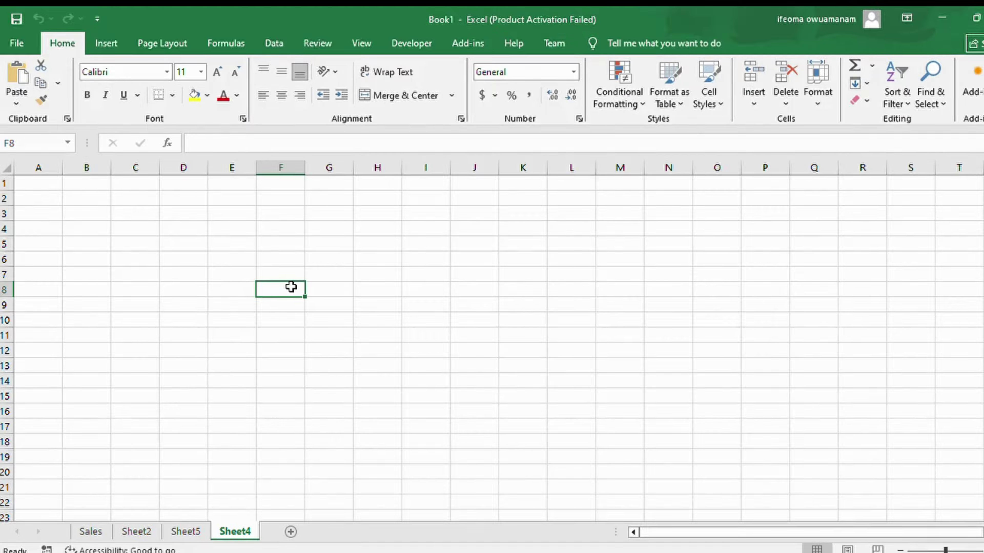
type("He")
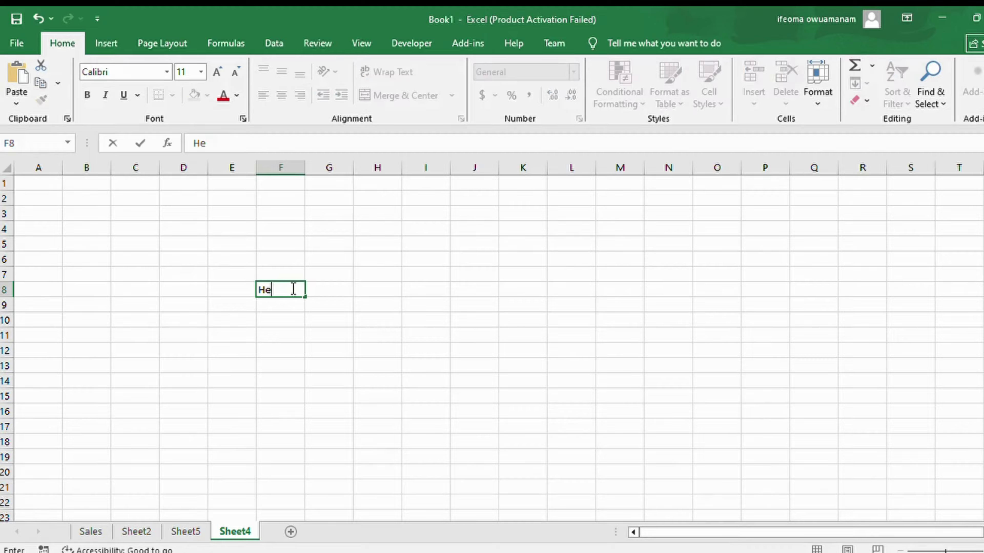
type("llo")
key("Return")
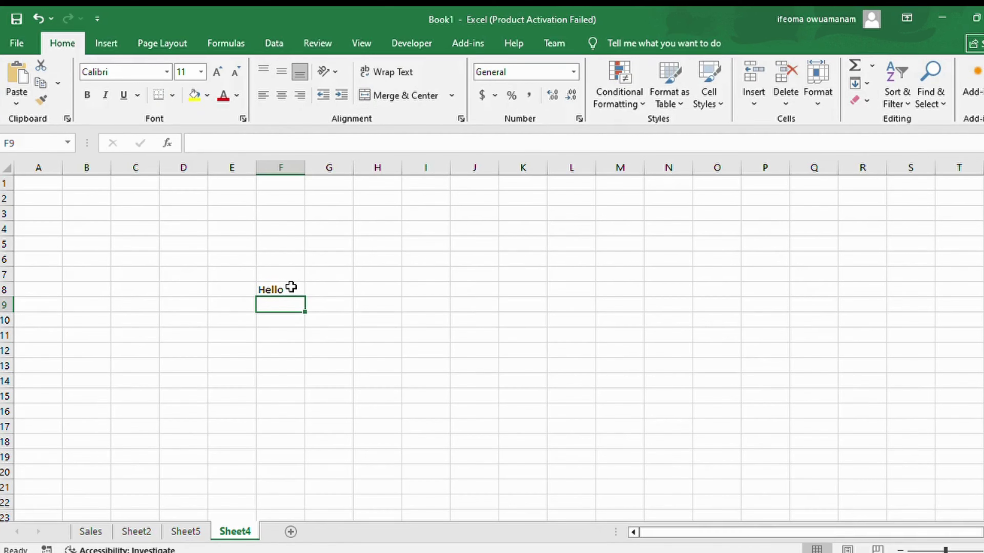
type("wow")
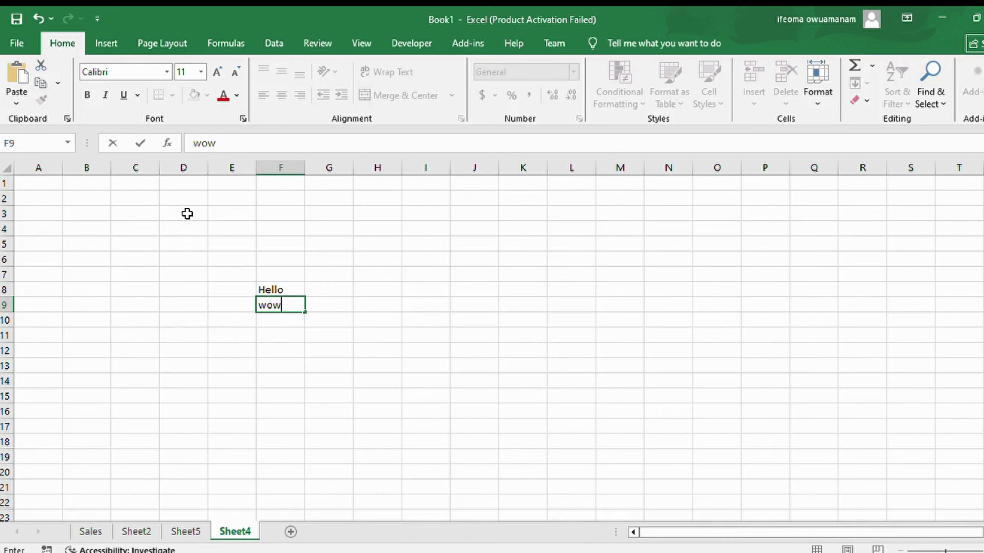
left_click(240, 143)
type("www")
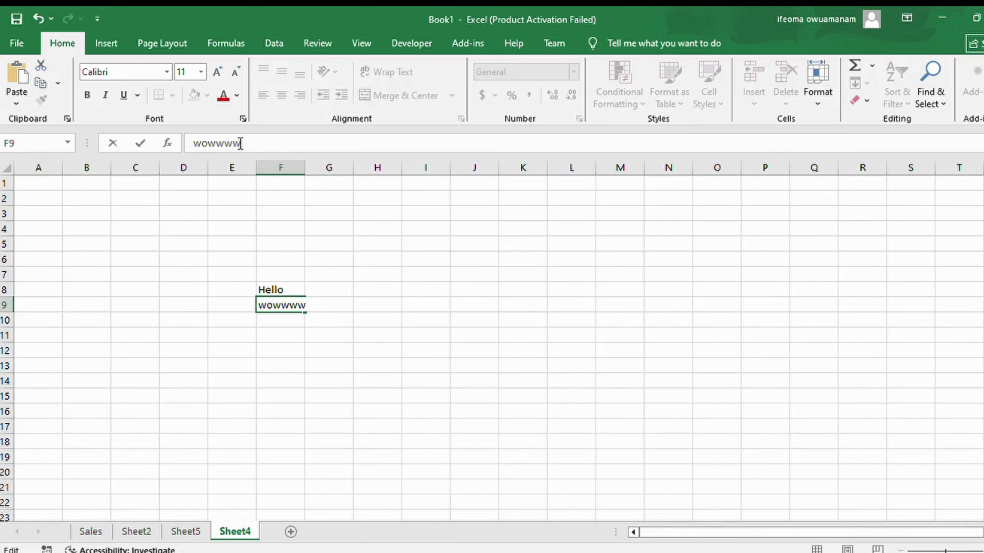
left_click(213, 213)
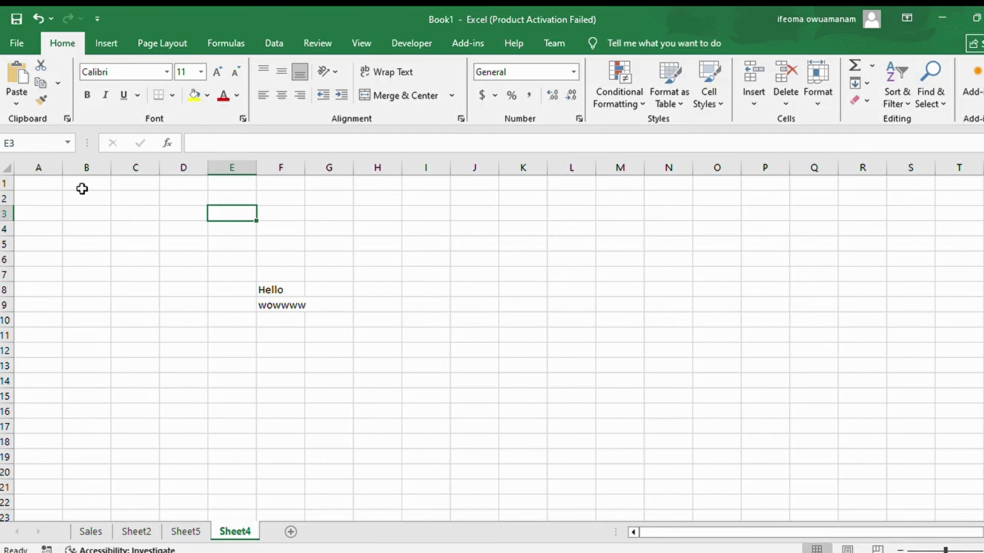
Step: Check the references of a few cells and go to cell D4 by entering its reference
left_click(42, 147)
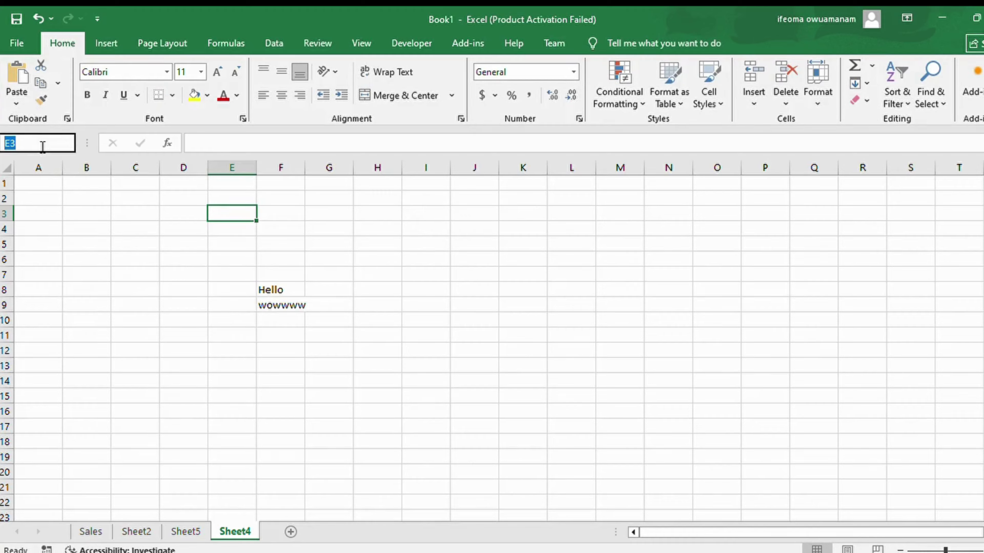
left_click(43, 147)
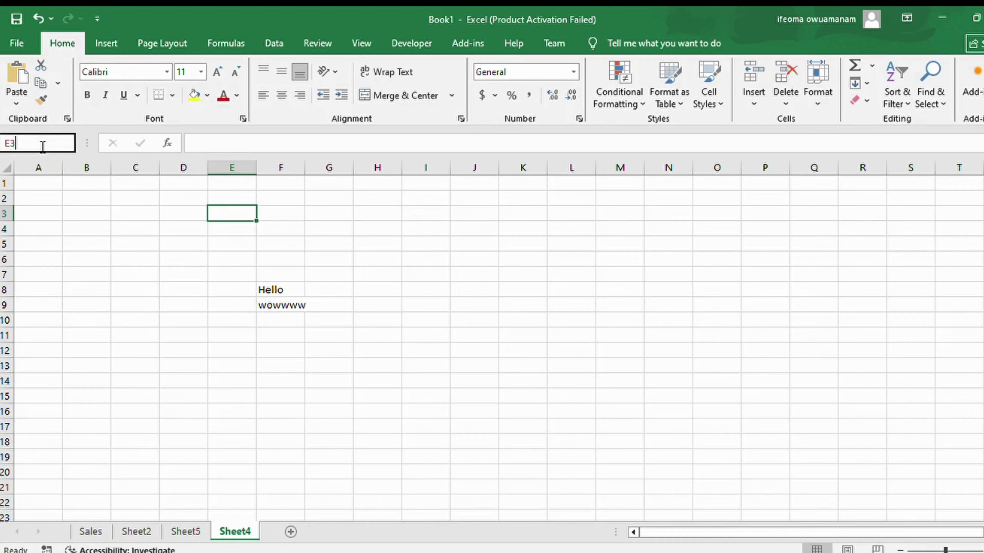
left_click(171, 234)
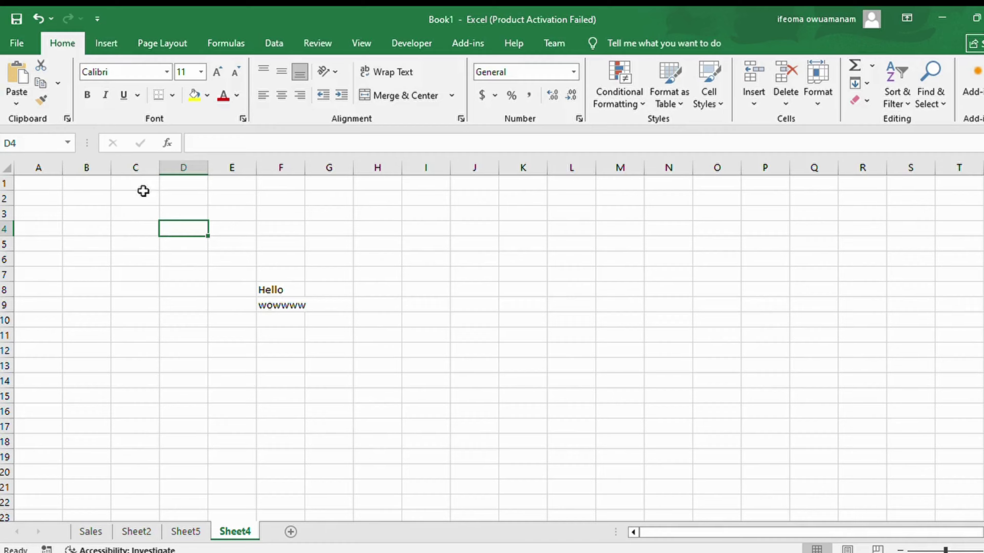
left_click(278, 289)
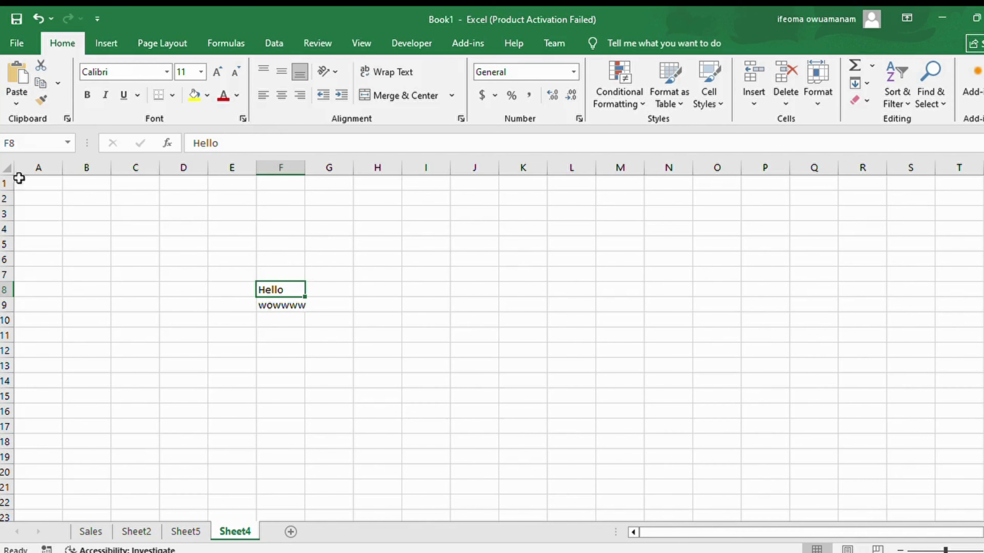
left_click(25, 145)
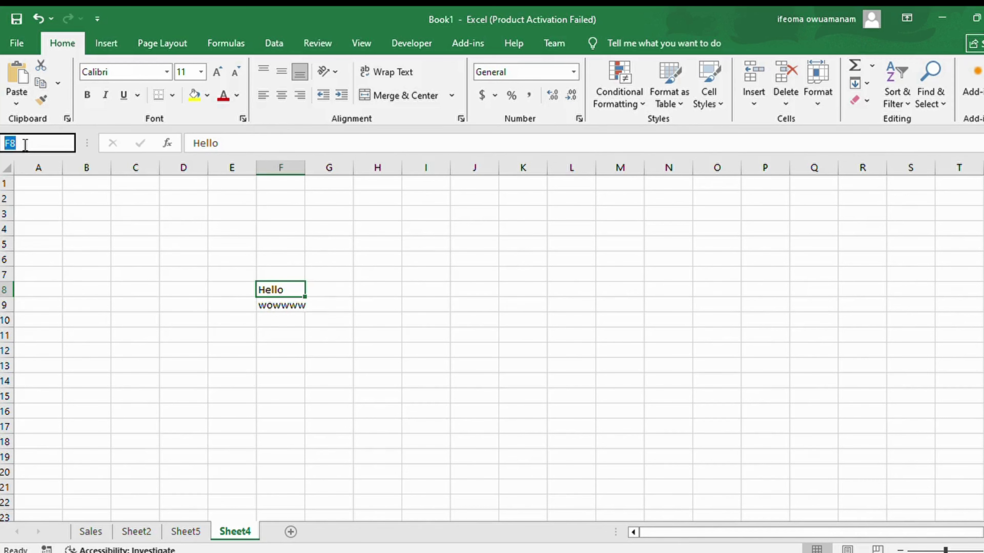
type("D4")
key("Return")
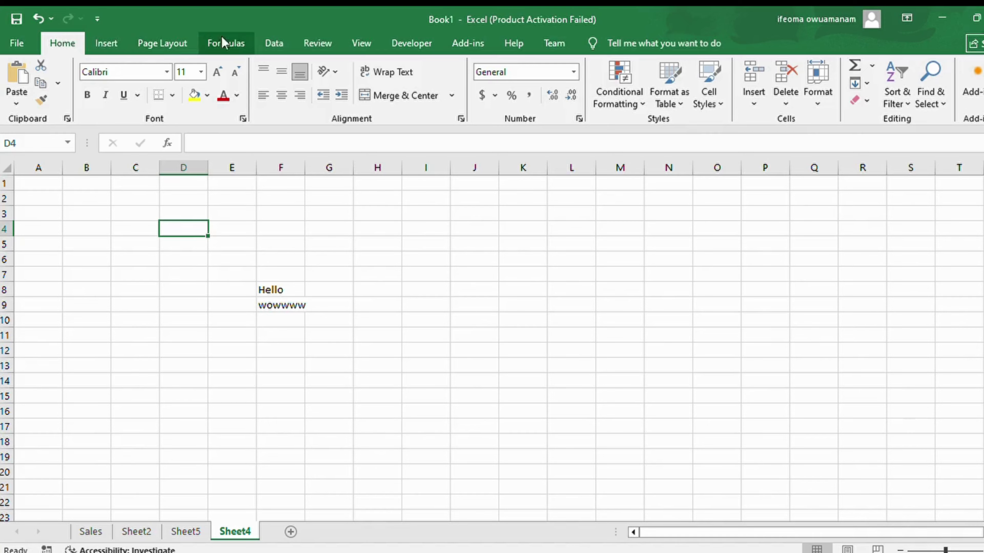
left_click(101, 43)
left_click(149, 41)
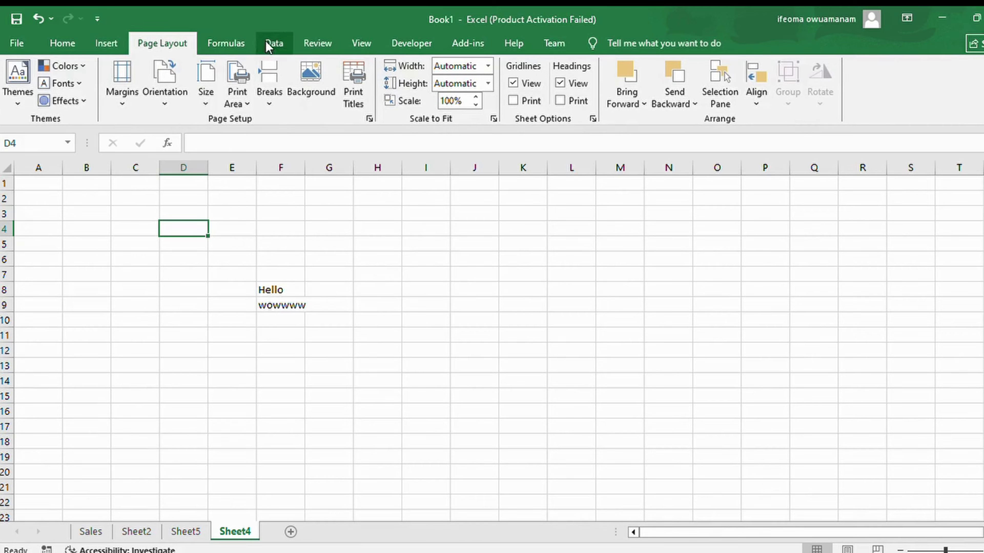
left_click(273, 43)
left_click(312, 40)
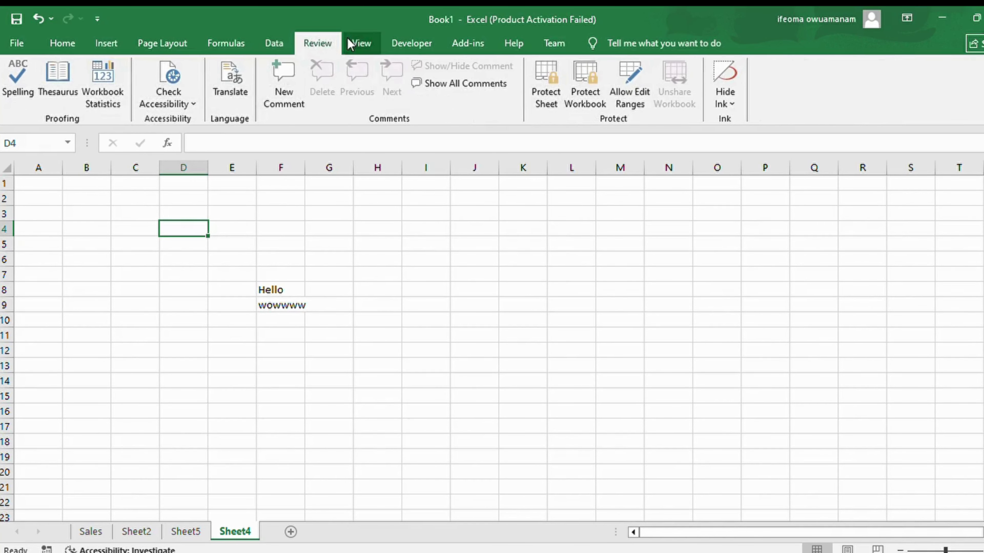
left_click(349, 42)
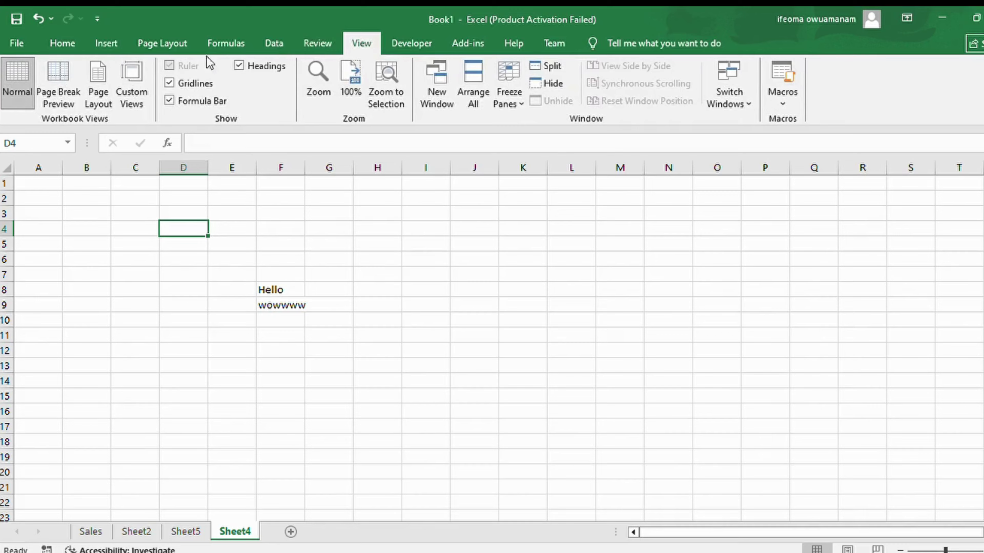
left_click(70, 41)
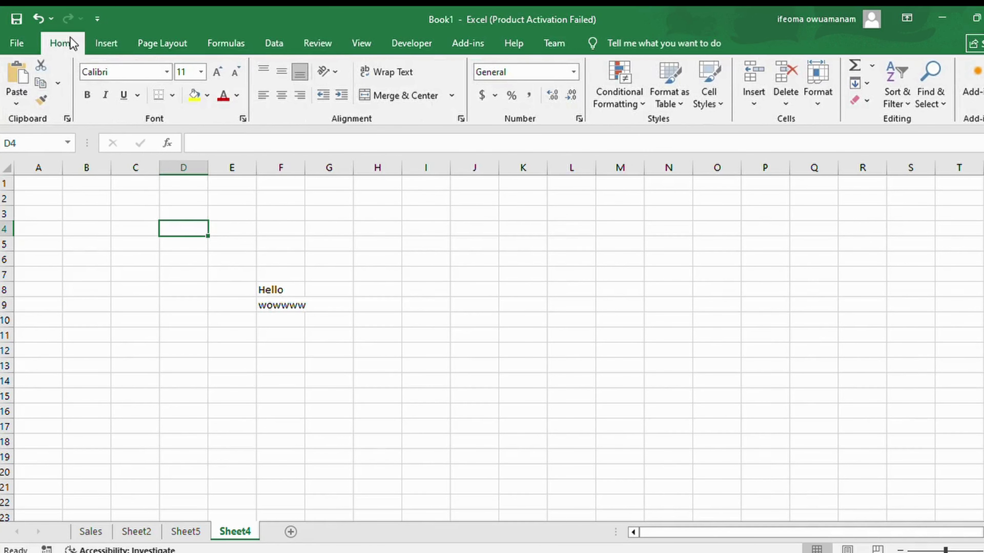
Step: Try to make the text Hello in cell F8 bold while editing the cell
left_click(268, 290)
double_click(268, 289)
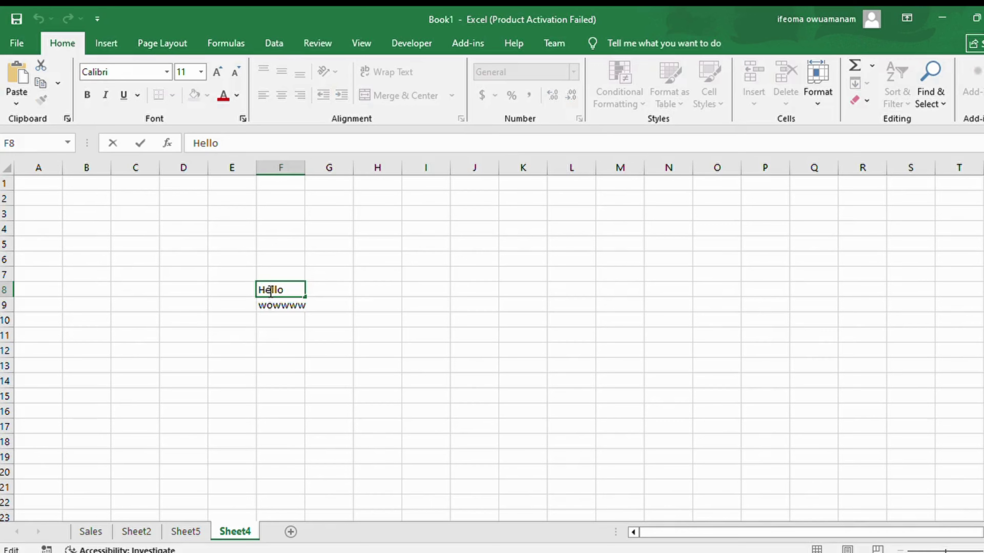
left_click(87, 95)
left_click(286, 263)
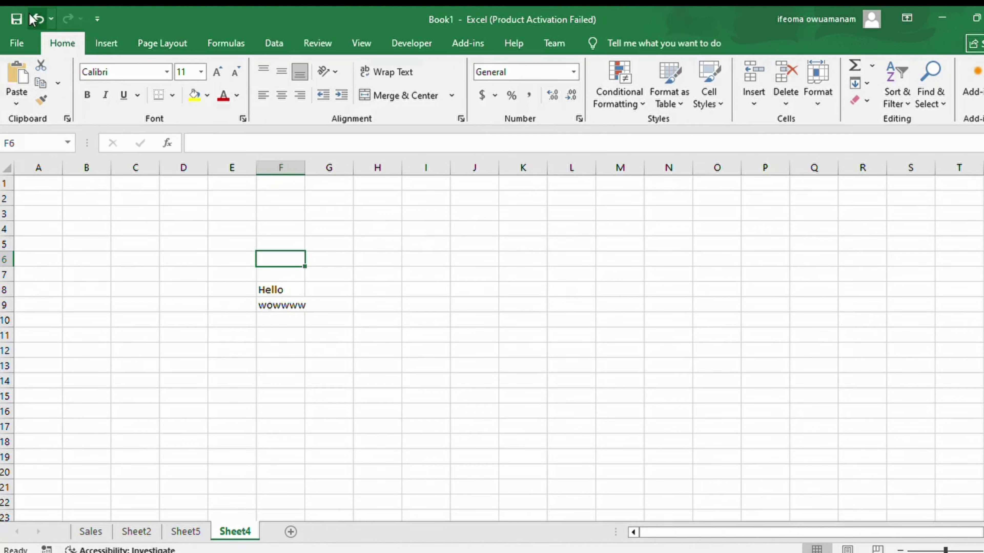
Step: Undo the last edit of cell F8 and redo it
left_click(37, 19)
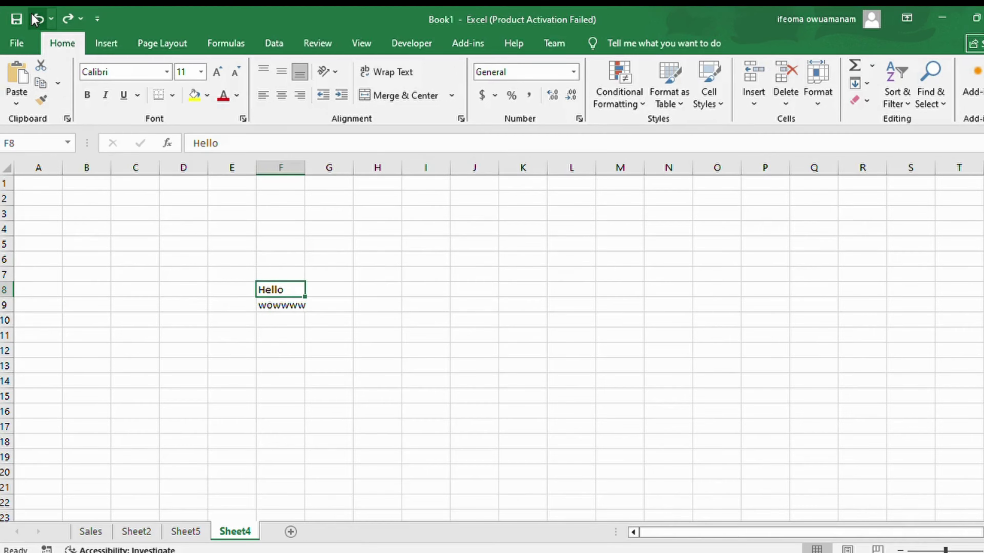
left_click(66, 19)
left_click(983, 550)
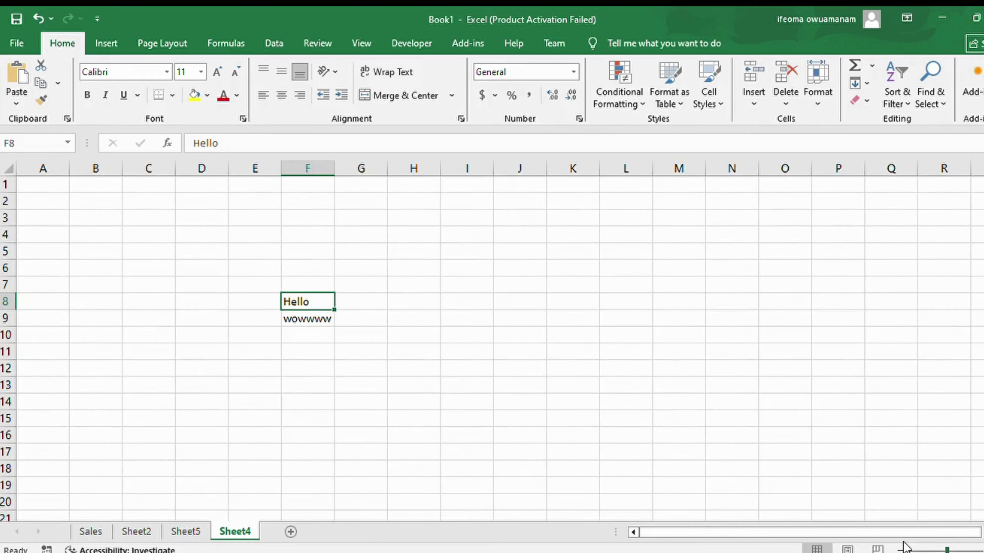
left_click(899, 549)
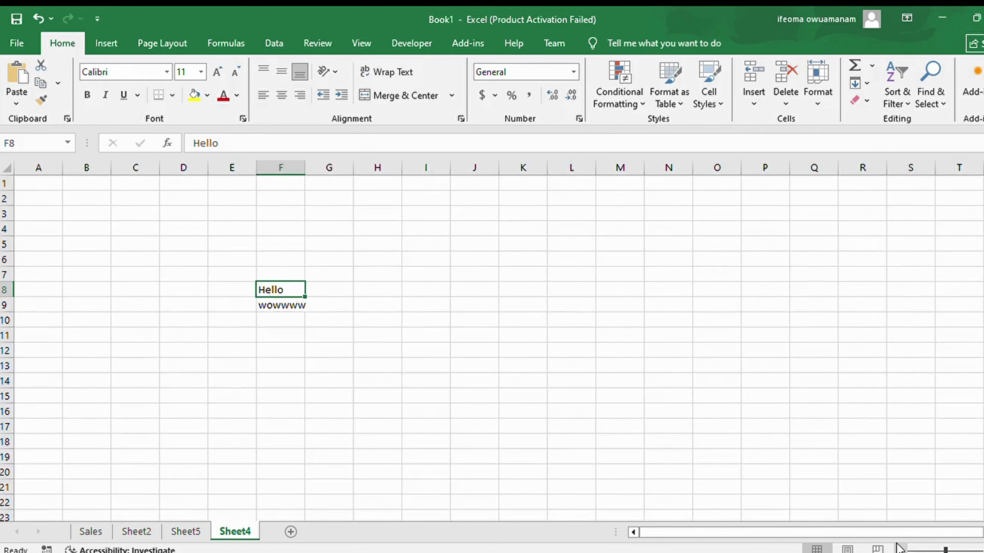
left_click(899, 550)
left_click(899, 549)
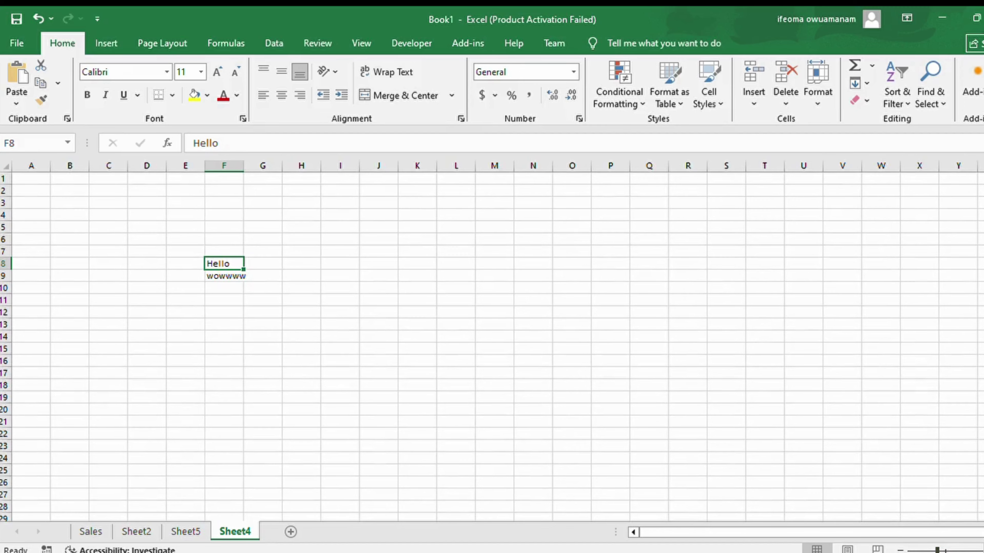
left_click(983, 550)
left_click(983, 549)
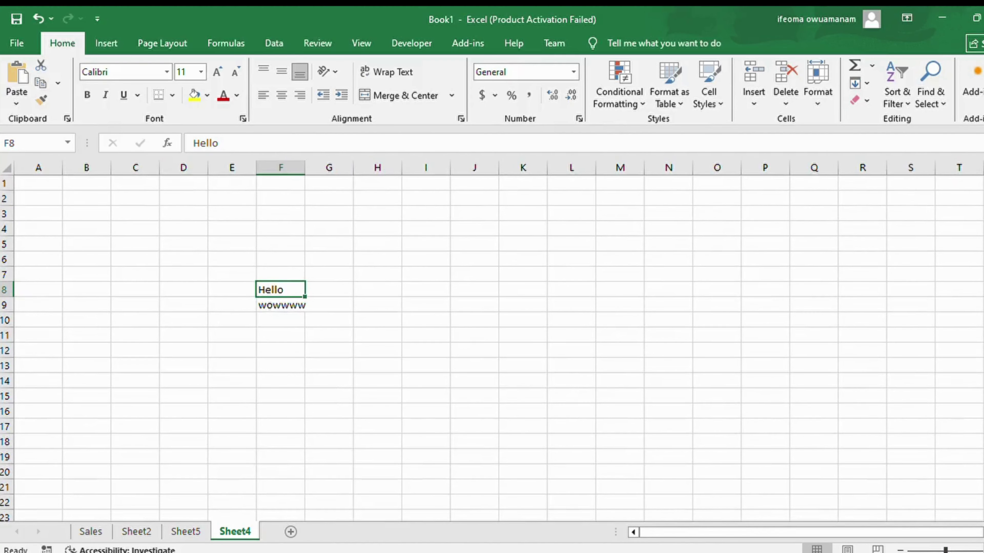